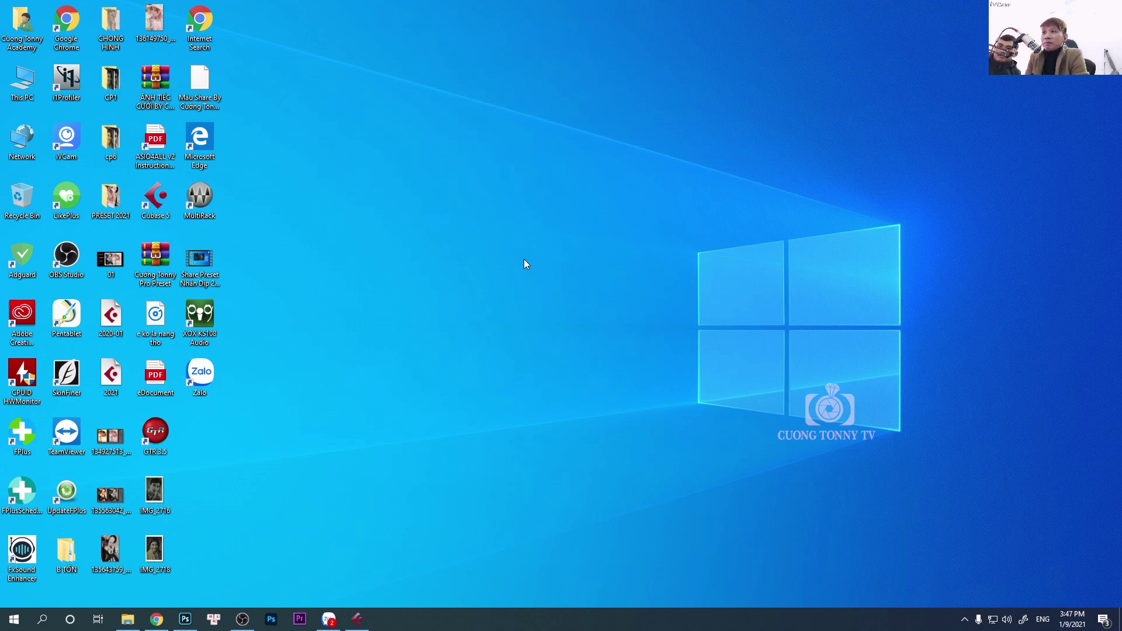
Refresh the Windows desktop twice, then bring the empty Photoshop window forward.
{"action": "right_click", "coordinate": [426, 212]}
{"action": "left_click", "coordinate": [362, 266]}
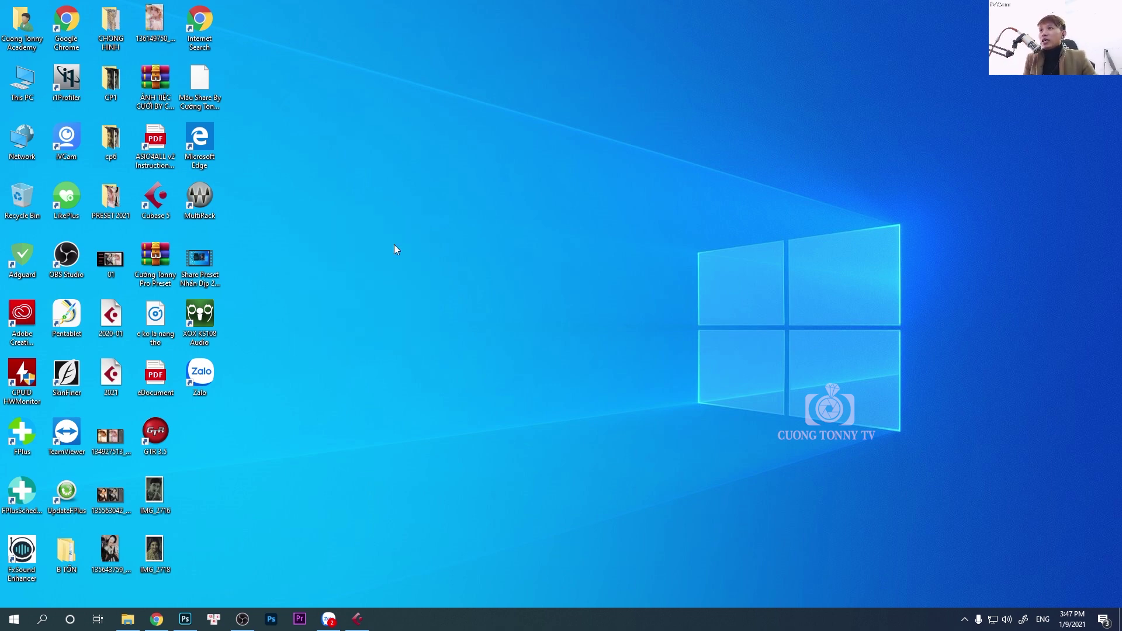
{"action": "right_click", "coordinate": [460, 201]}
{"action": "left_click", "coordinate": [388, 253]}
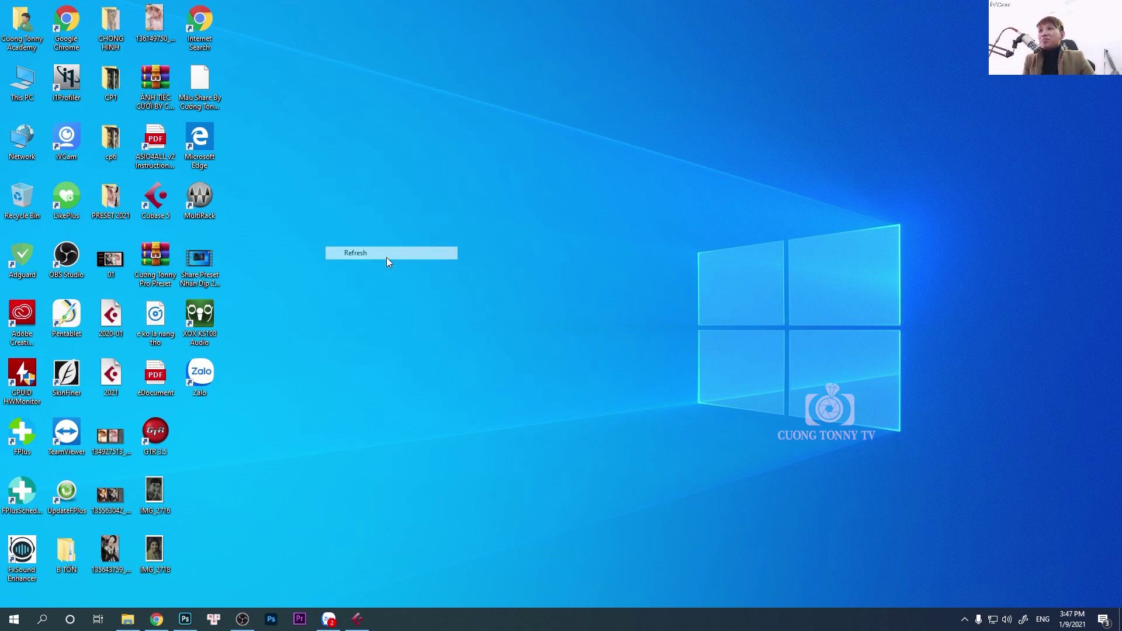
{"action": "left_click", "coordinate": [186, 628]}
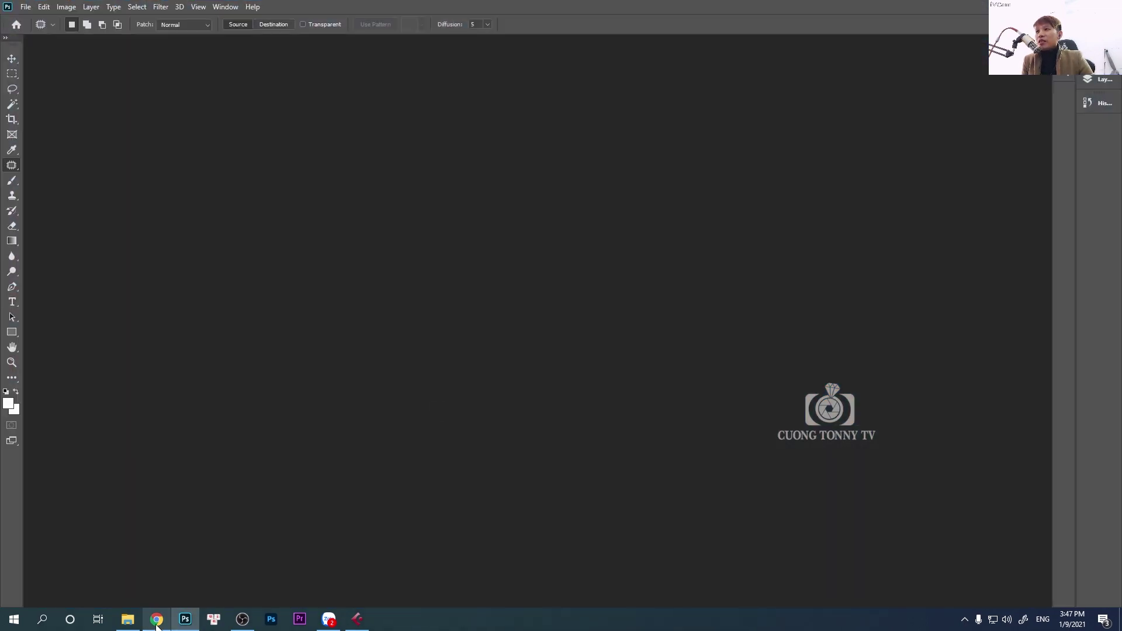
Open the HỌC NHIẾP ẢNH ONLINE group on Facebook in Chrome.
{"action": "left_click", "coordinate": [156, 620]}
{"action": "scroll", "coordinate": [313, 381], "scroll_direction": "down", "scroll_amount": 4}
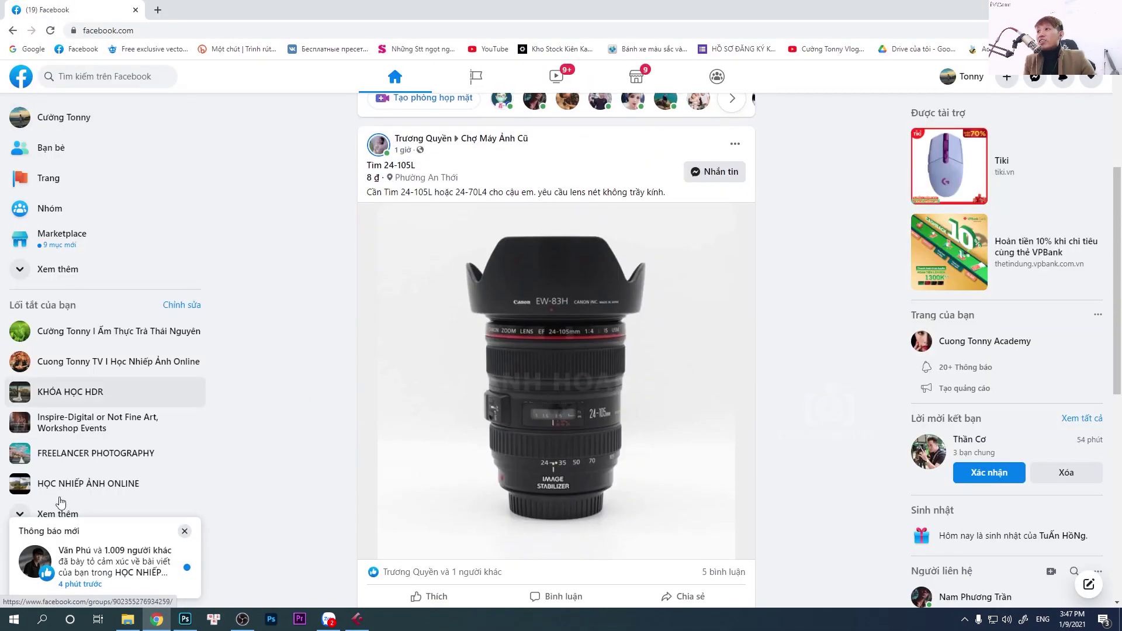
{"action": "left_click", "coordinate": [186, 533]}
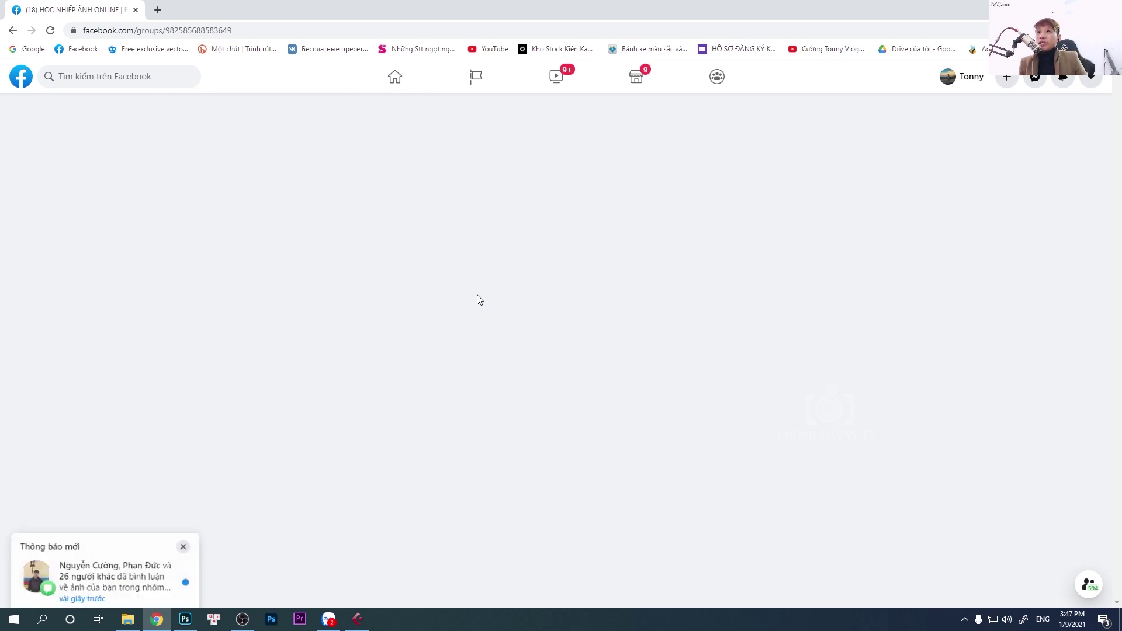
Scroll through the group's feed, then return to Photoshop.
{"action": "scroll", "coordinate": [478, 300], "scroll_direction": "down", "scroll_amount": 5}
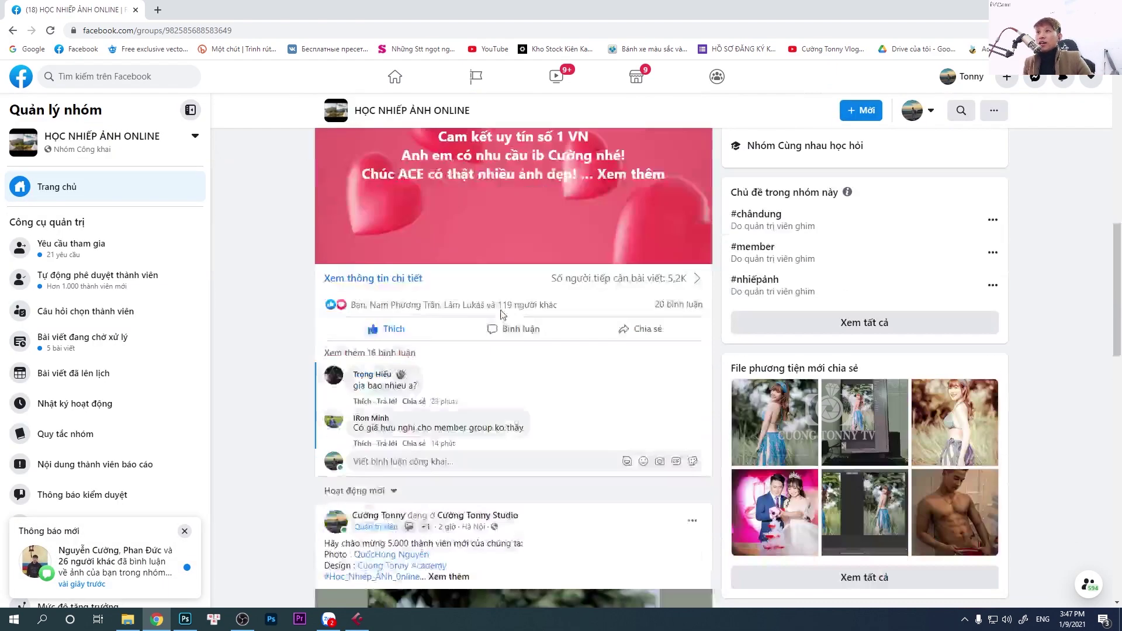
{"action": "scroll", "coordinate": [500, 322], "scroll_direction": "down", "scroll_amount": 5}
{"action": "scroll", "coordinate": [467, 272], "scroll_direction": "down", "scroll_amount": 2}
{"action": "scroll", "coordinate": [573, 438], "scroll_direction": "down", "scroll_amount": 5}
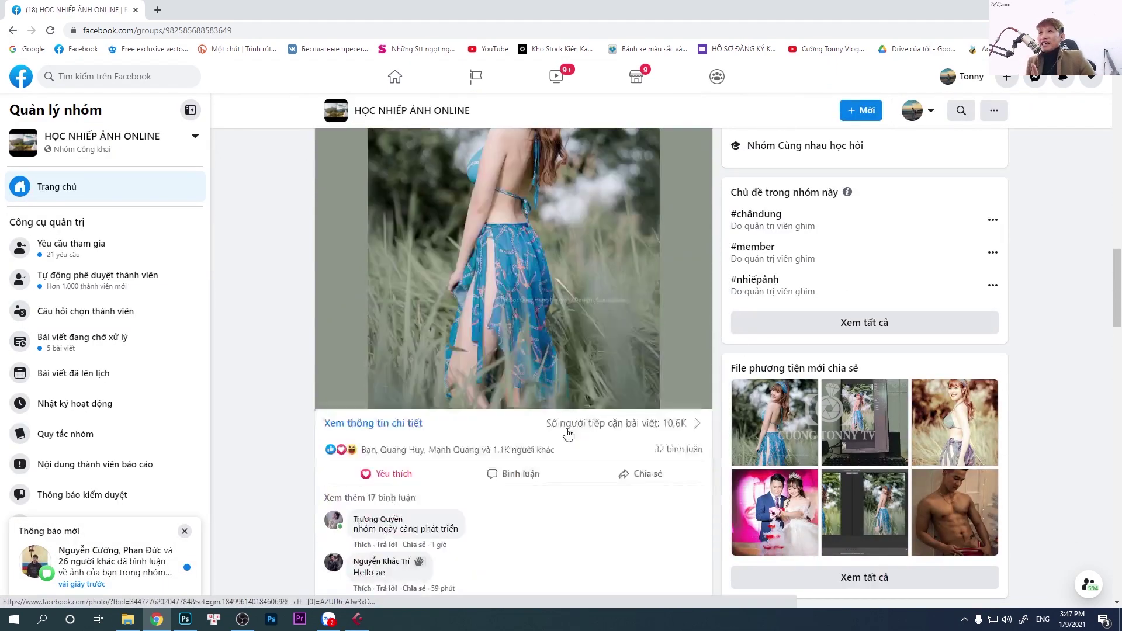
{"action": "scroll", "coordinate": [561, 427], "scroll_direction": "down", "scroll_amount": 5}
{"action": "scroll", "coordinate": [544, 407], "scroll_direction": "down", "scroll_amount": 5}
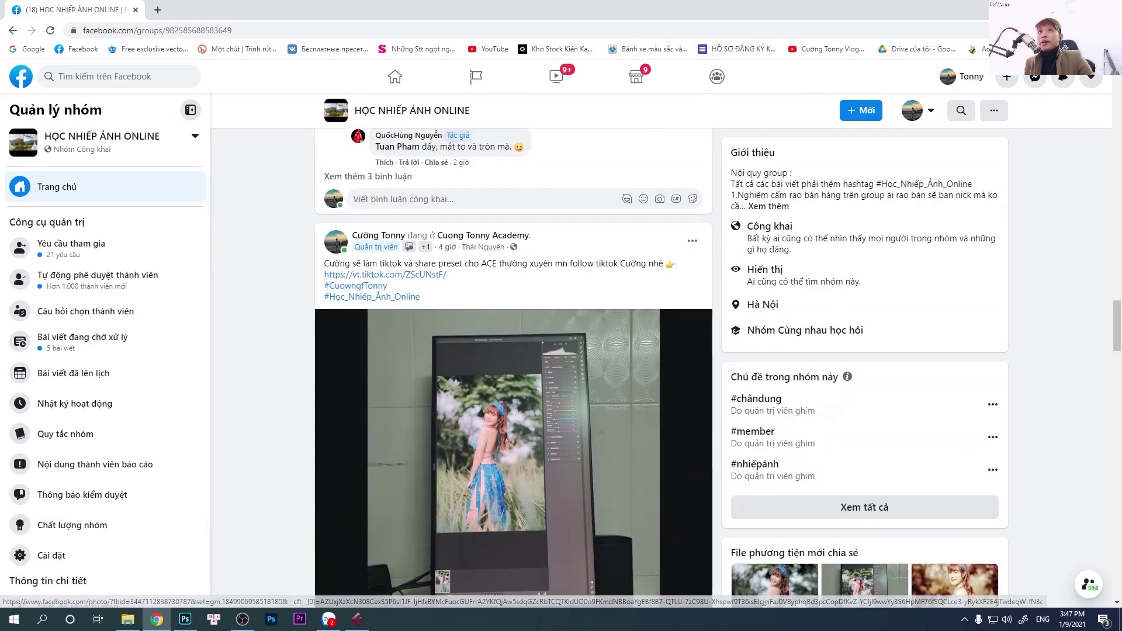
{"action": "key", "text": "alt+Tab"}
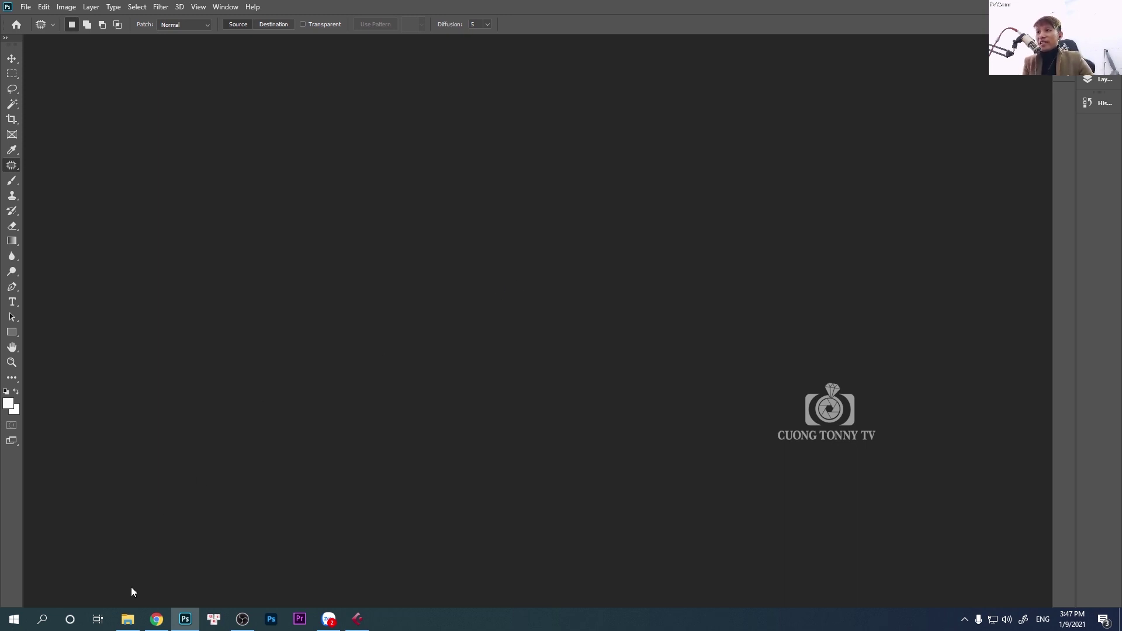
Drag DSC00315.ARW from File Explorer's recent files into Photoshop to open Camera Raw.
{"action": "left_click", "coordinate": [128, 620]}
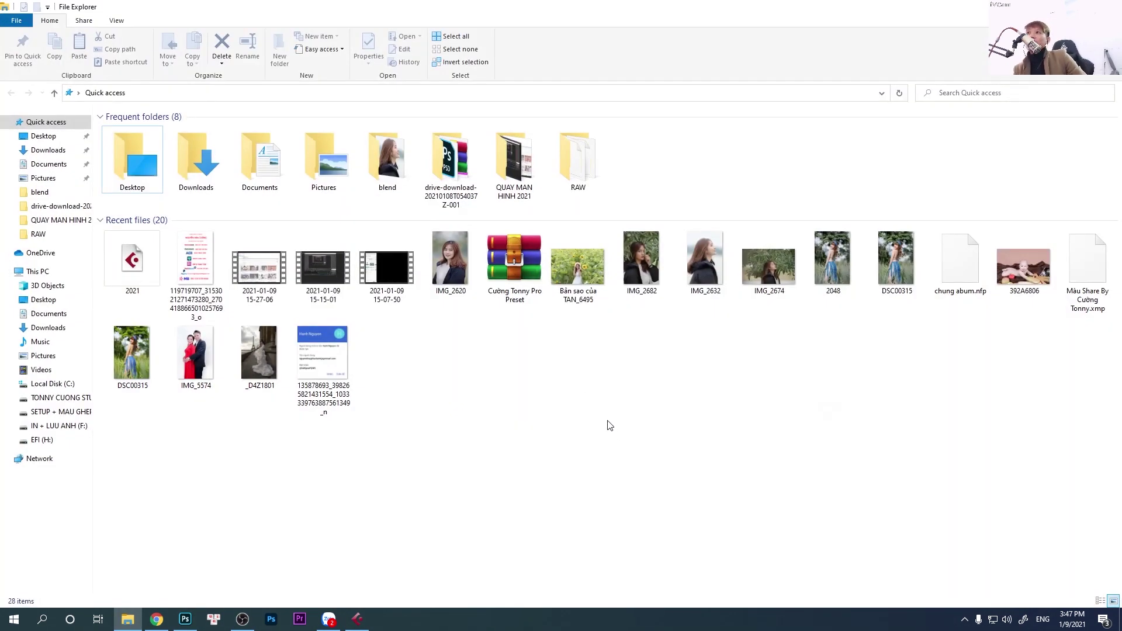
{"action": "mouse_move", "coordinate": [140, 359]}
{"action": "left_mouse_down"}
{"action": "mouse_move", "coordinate": [221, 611]}
{"action": "mouse_move", "coordinate": [556, 209]}
{"action": "left_mouse_up"}
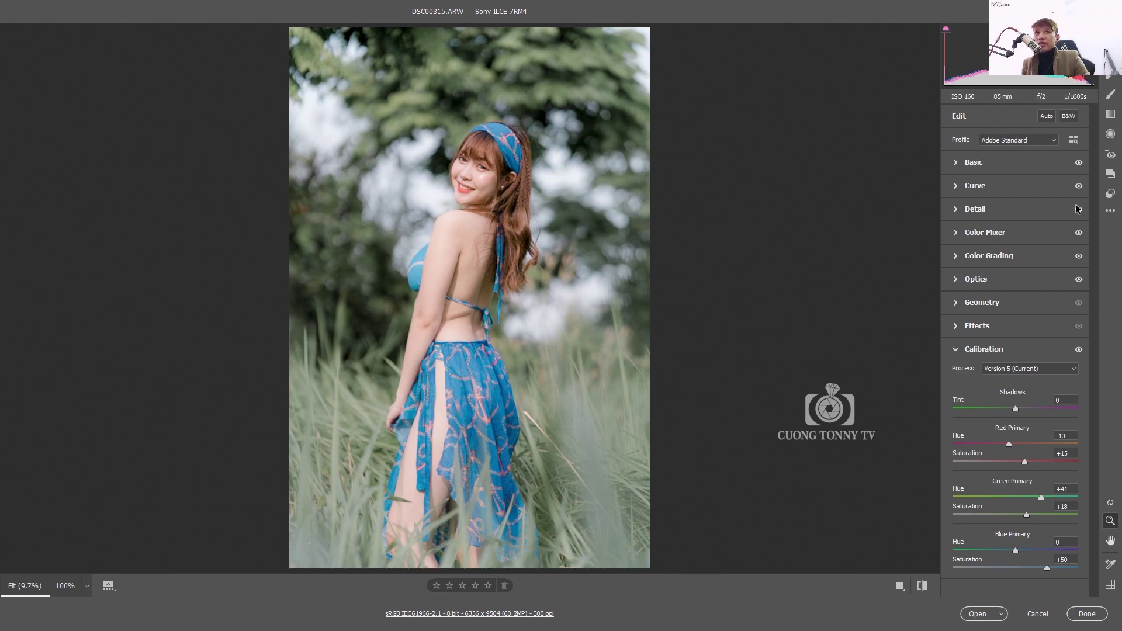
Reset edits to default and show a swapped Before/After comparison of the portrait.
{"action": "left_click", "coordinate": [1110, 210]}
{"action": "left_click", "coordinate": [986, 239]}
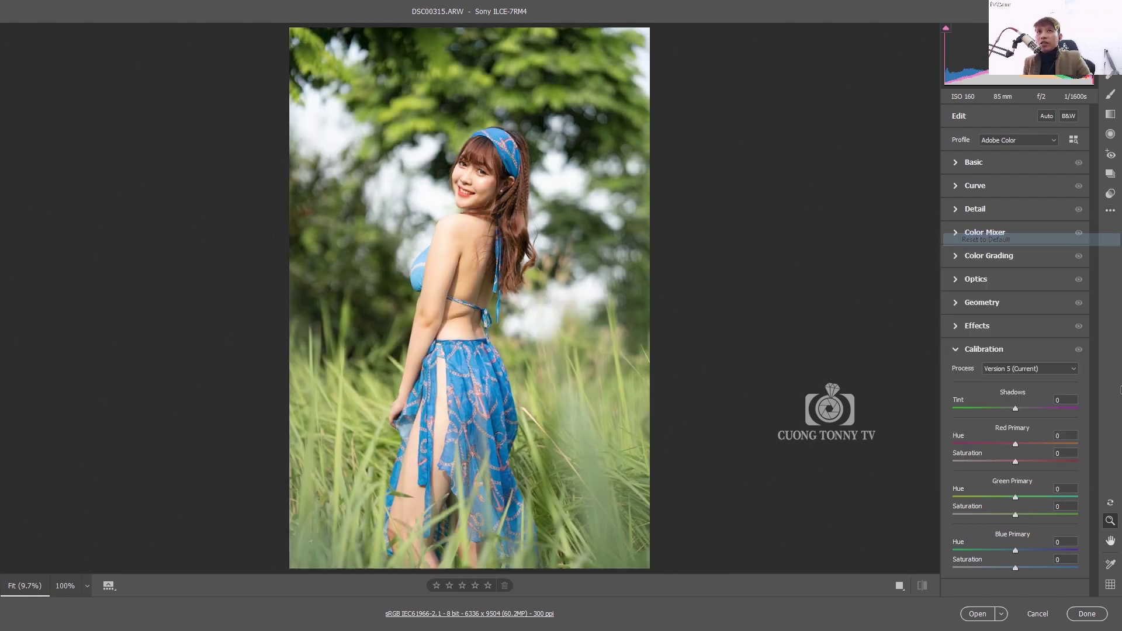
{"action": "left_click", "coordinate": [899, 587]}
{"action": "left_click", "coordinate": [883, 586]}
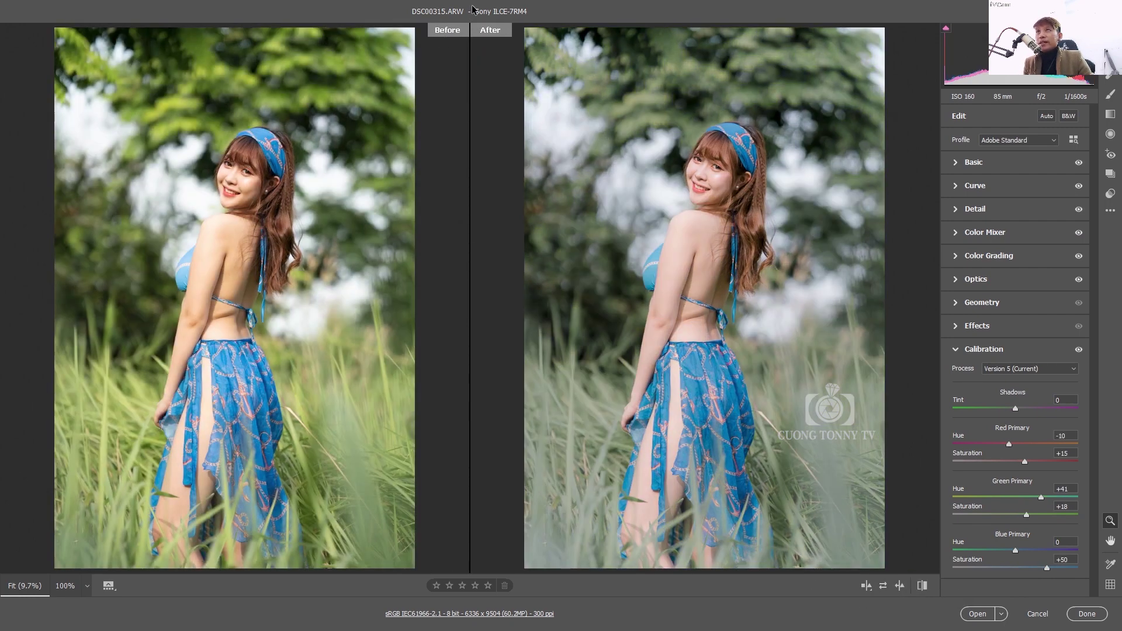
Zoom on the face and compare Optics lens profile correction on and off.
{"action": "left_click", "coordinate": [698, 220]}
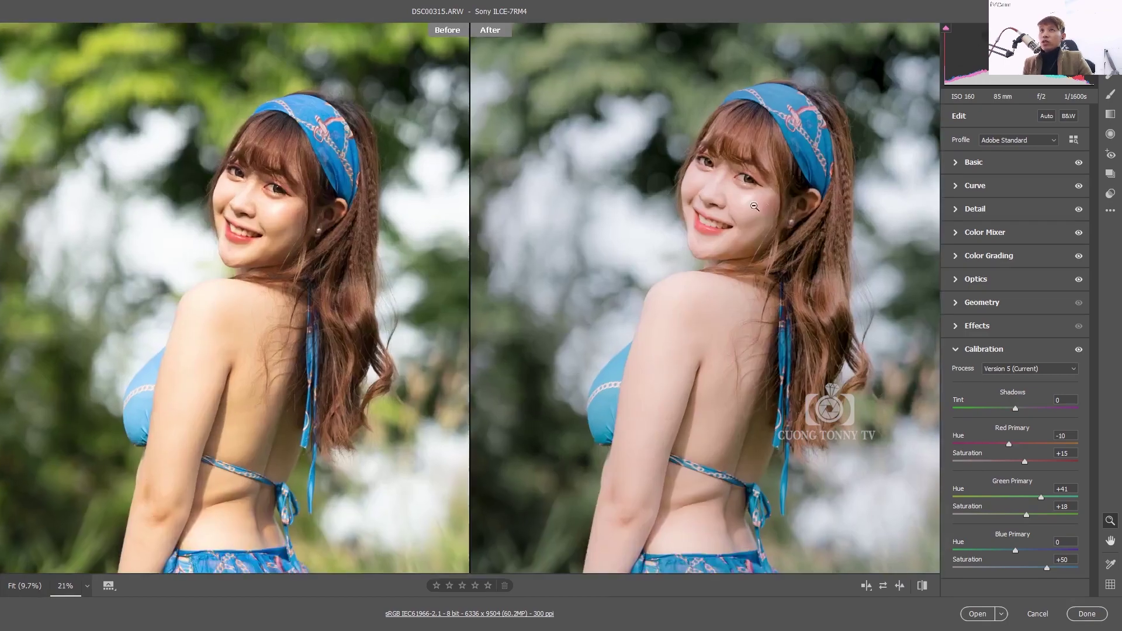
{"action": "left_click", "coordinate": [755, 206]}
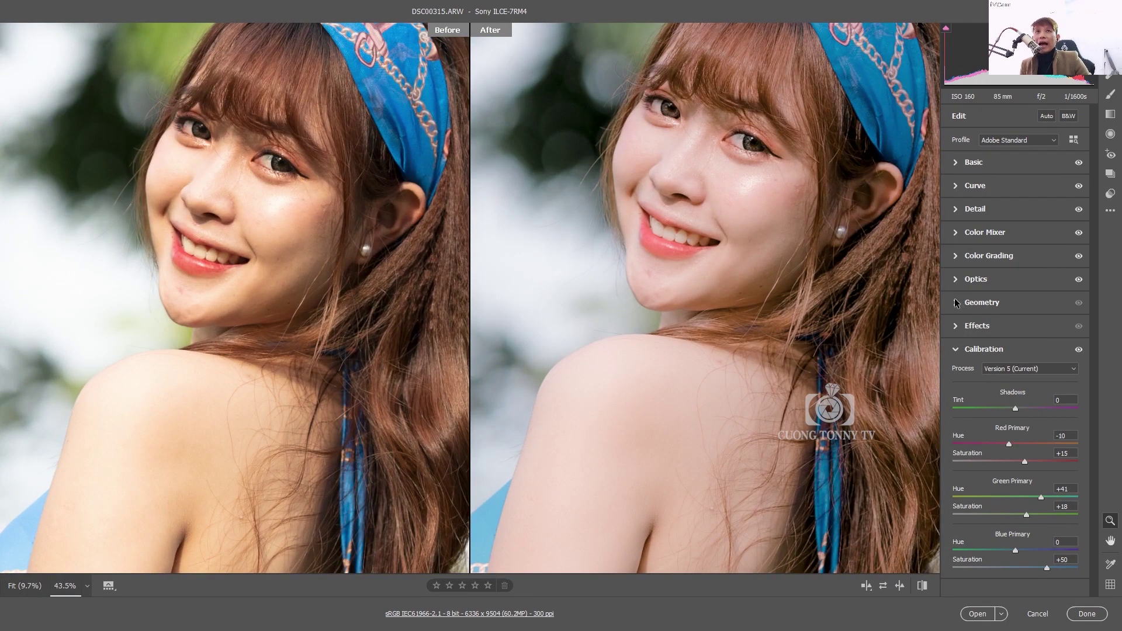
{"action": "left_click", "coordinate": [957, 281]}
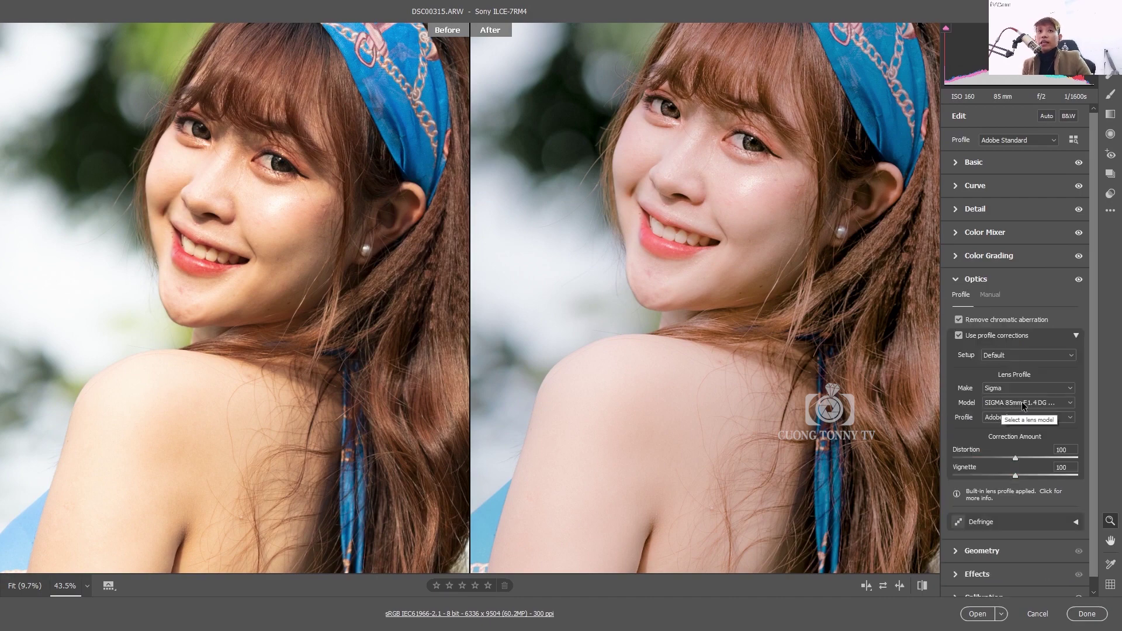
{"action": "left_click", "coordinate": [747, 302], "text": "alt"}
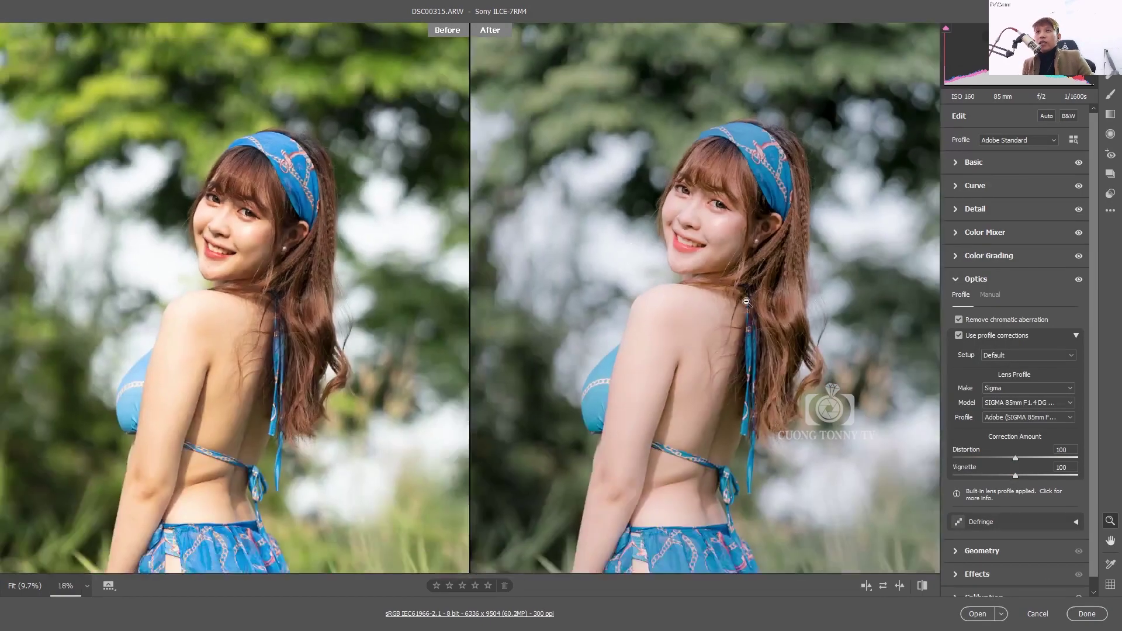
{"action": "left_click", "coordinate": [959, 336]}
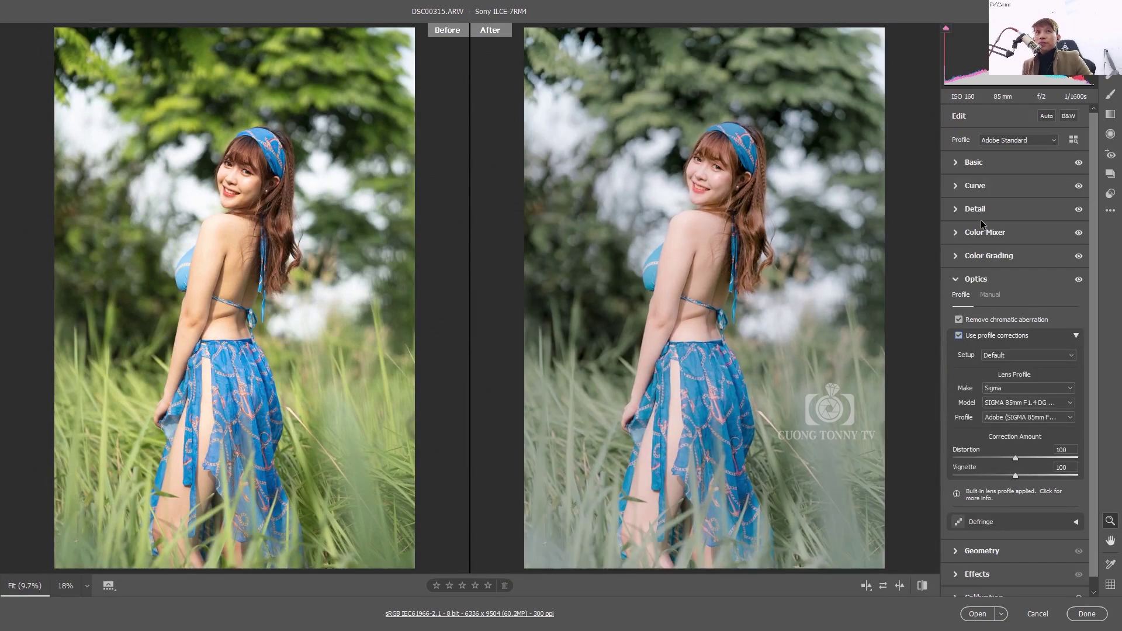
{"action": "left_click", "coordinate": [956, 279]}
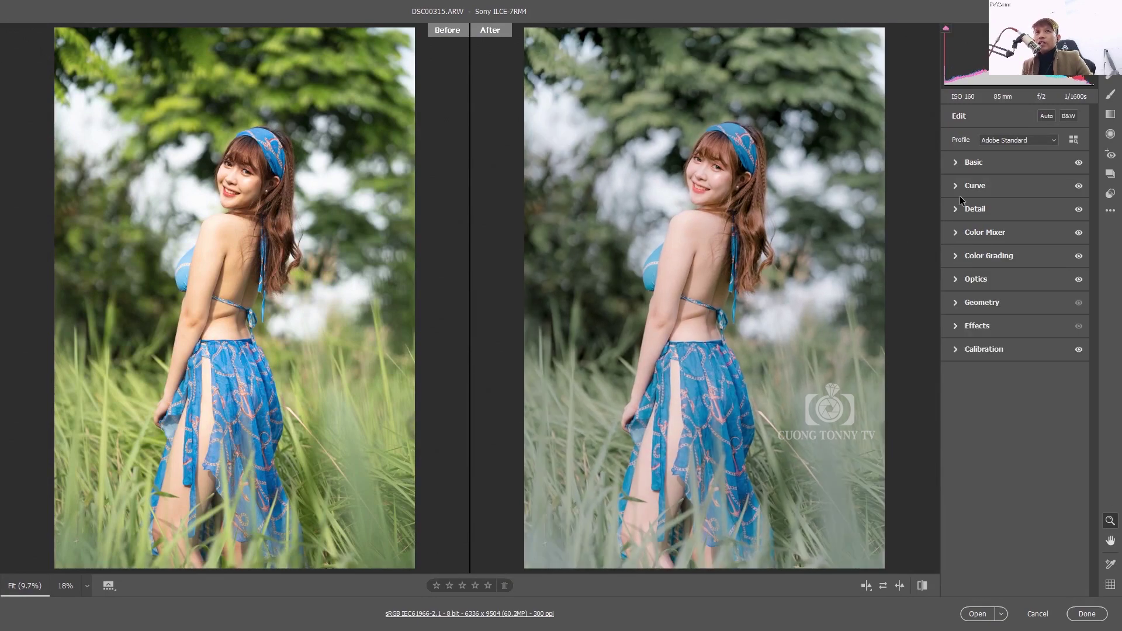
Expand the Basic panel showing temperature 5250, tint +19, clarity -20, vibrance +50.
{"action": "left_click", "coordinate": [956, 162]}
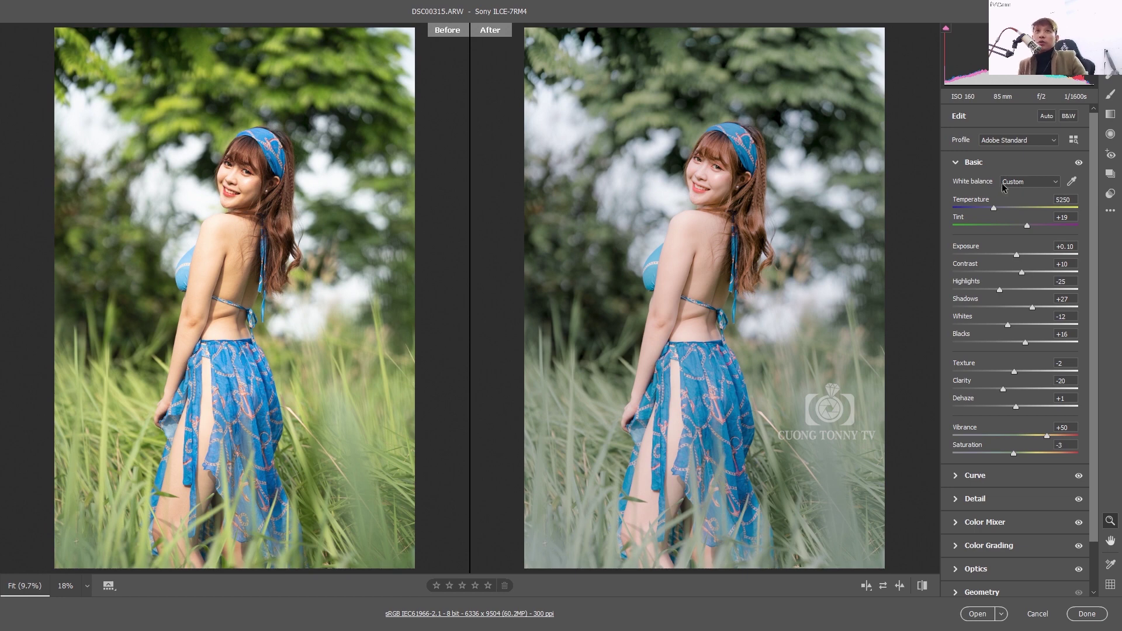
Inspect the girl's face and shoulders up close, then collapse the Basic panel.
{"action": "left_click", "coordinate": [955, 163]}
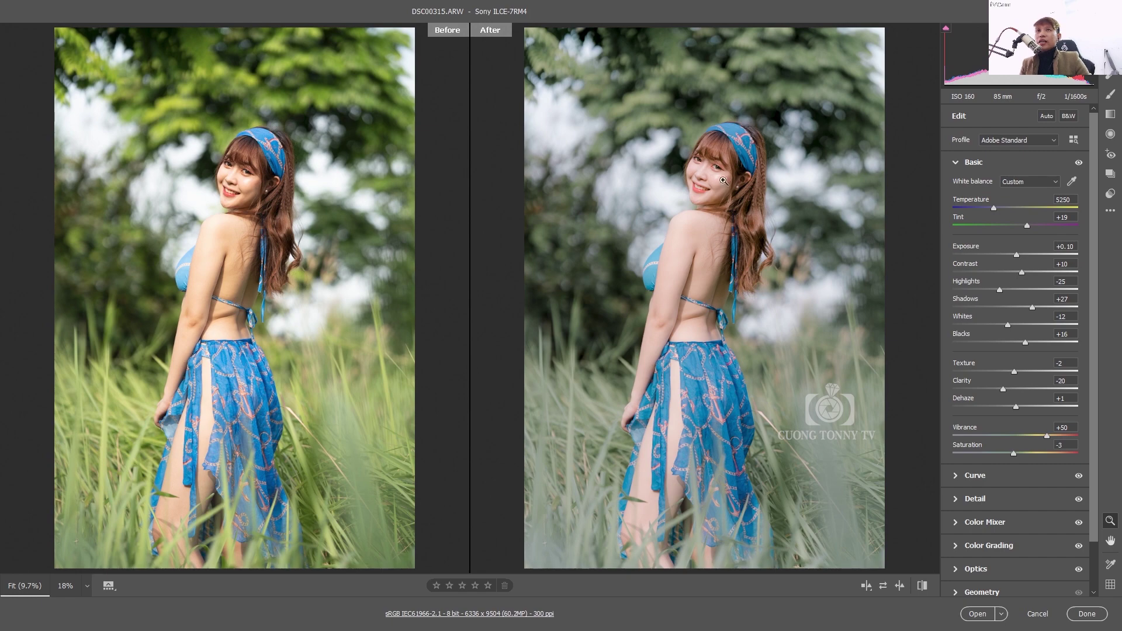
{"action": "key", "text": "ctrl+plus"}
{"action": "key", "text": "ctrl+0"}
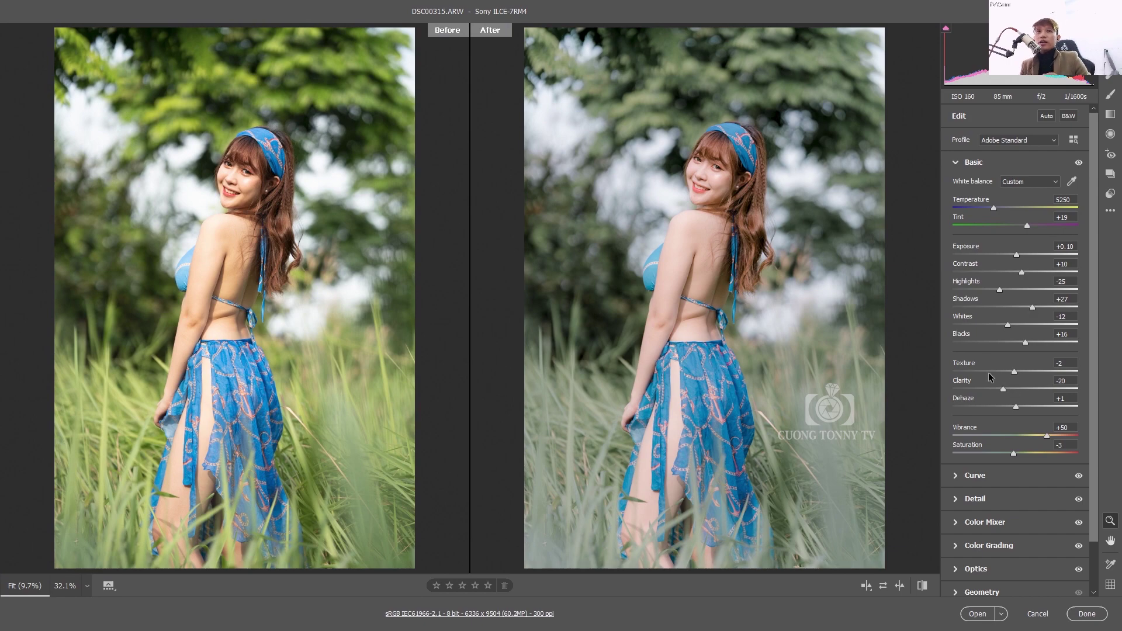
{"action": "left_click", "coordinate": [686, 154]}
{"action": "scroll", "coordinate": [686, 153], "scroll_direction": "up", "scroll_amount": 3}
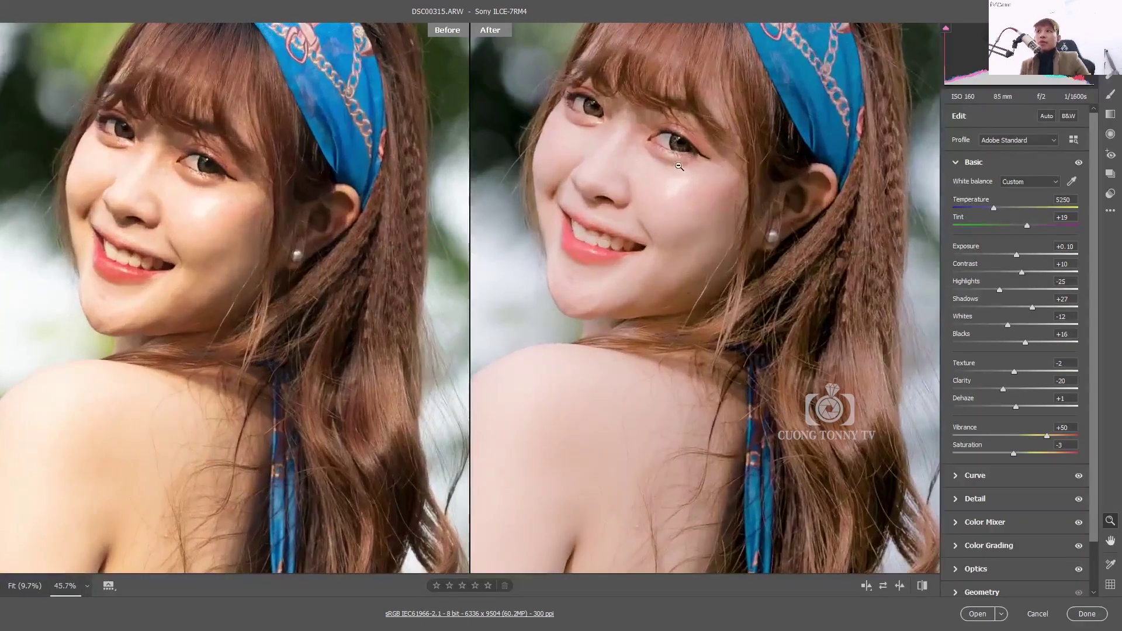
{"action": "scroll", "coordinate": [641, 274], "scroll_direction": "down", "scroll_amount": 3}
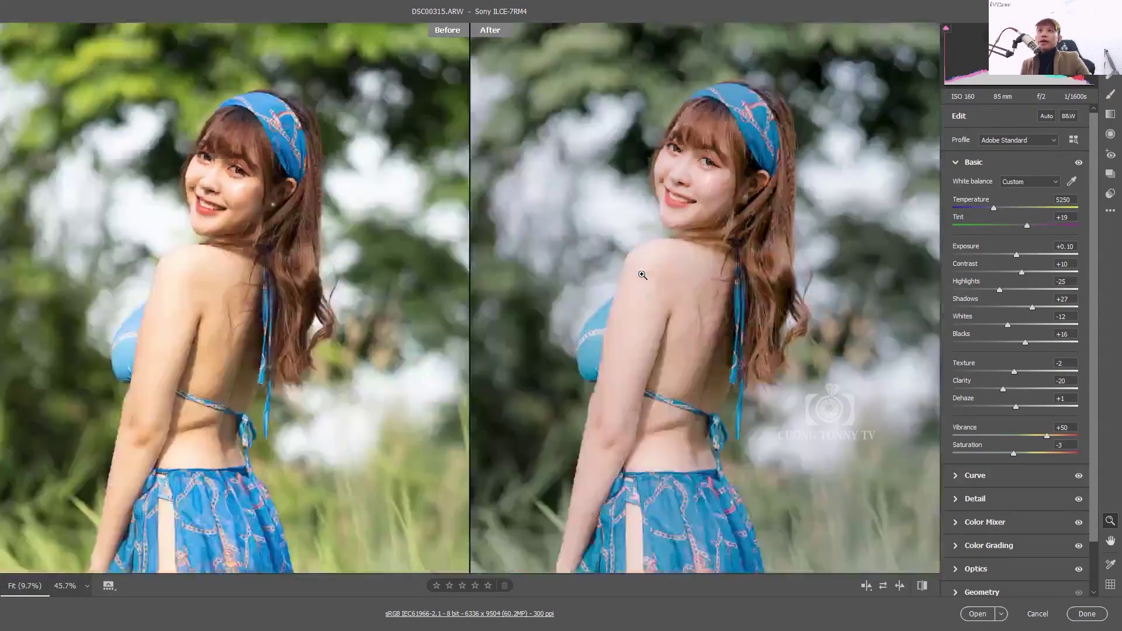
{"action": "scroll", "coordinate": [672, 264], "scroll_direction": "down", "scroll_amount": 1}
{"action": "scroll", "coordinate": [731, 245], "scroll_direction": "up", "scroll_amount": 1}
{"action": "scroll", "coordinate": [751, 235], "scroll_direction": "up", "scroll_amount": 2}
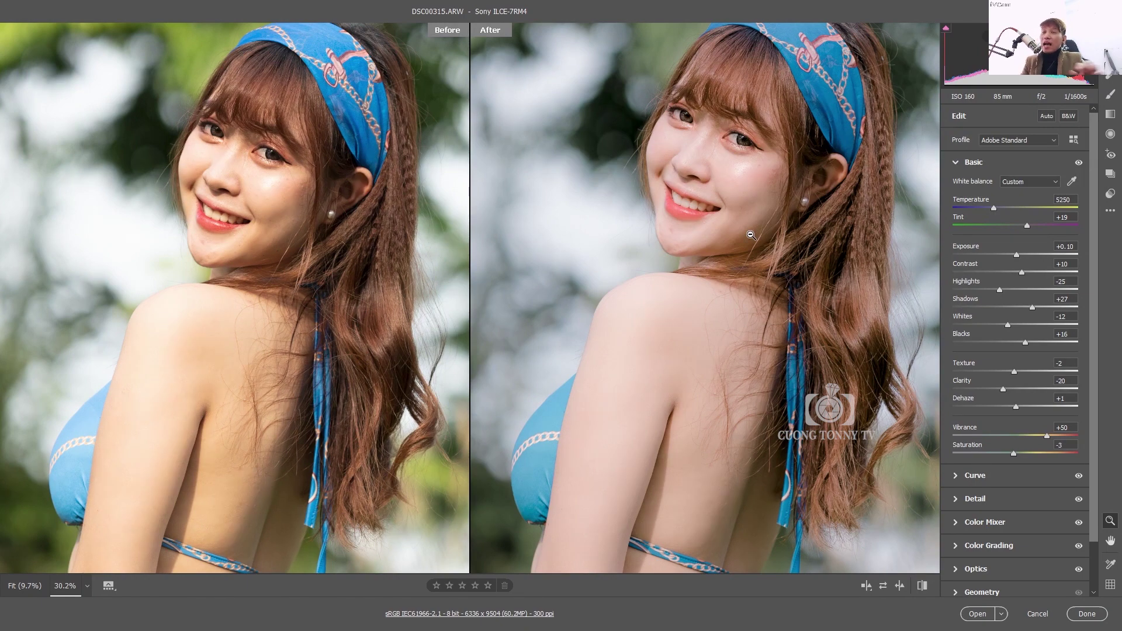
{"action": "scroll", "coordinate": [742, 231], "scroll_direction": "down", "scroll_amount": 2}
{"action": "scroll", "coordinate": [736, 228], "scroll_direction": "up", "scroll_amount": 3}
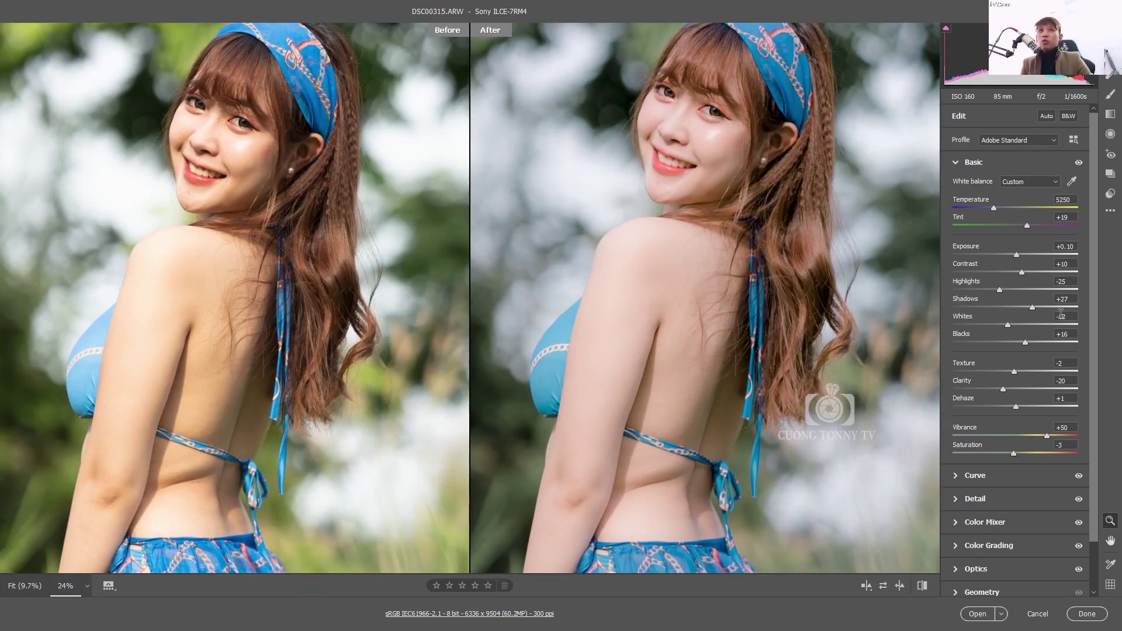
{"action": "scroll", "coordinate": [1061, 315], "scroll_direction": "down", "scroll_amount": 1}
{"action": "scroll", "coordinate": [1063, 319], "scroll_direction": "up", "scroll_amount": 1}
{"action": "left_click", "coordinate": [957, 163]}
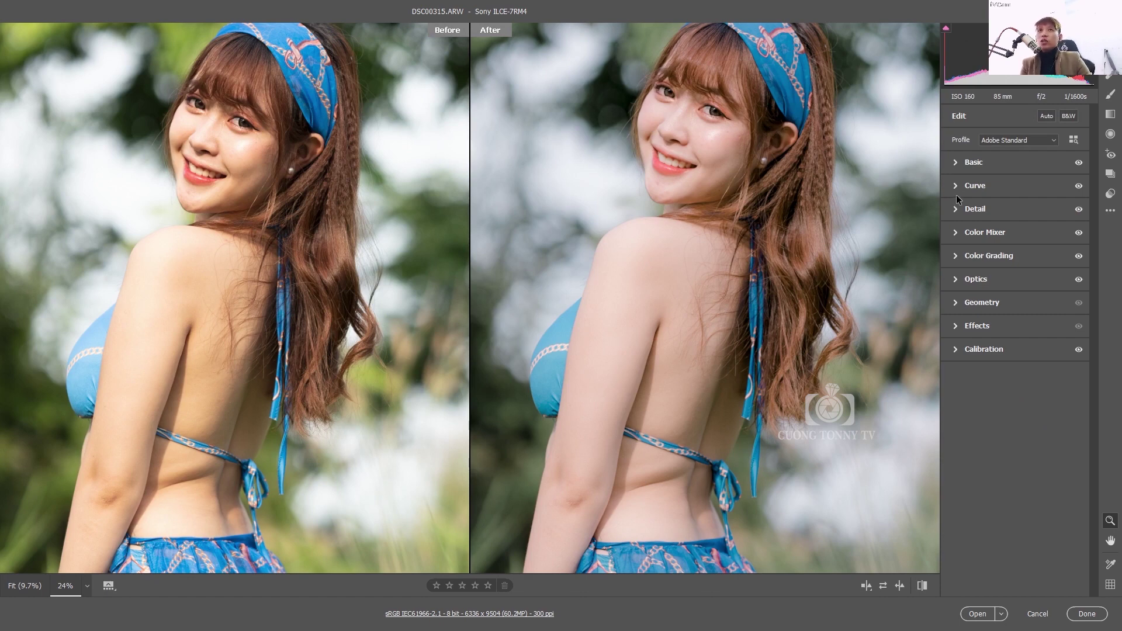
Expand the Curve panel, check it zoomed on the face, then fit the photo to view.
{"action": "left_click", "coordinate": [955, 186]}
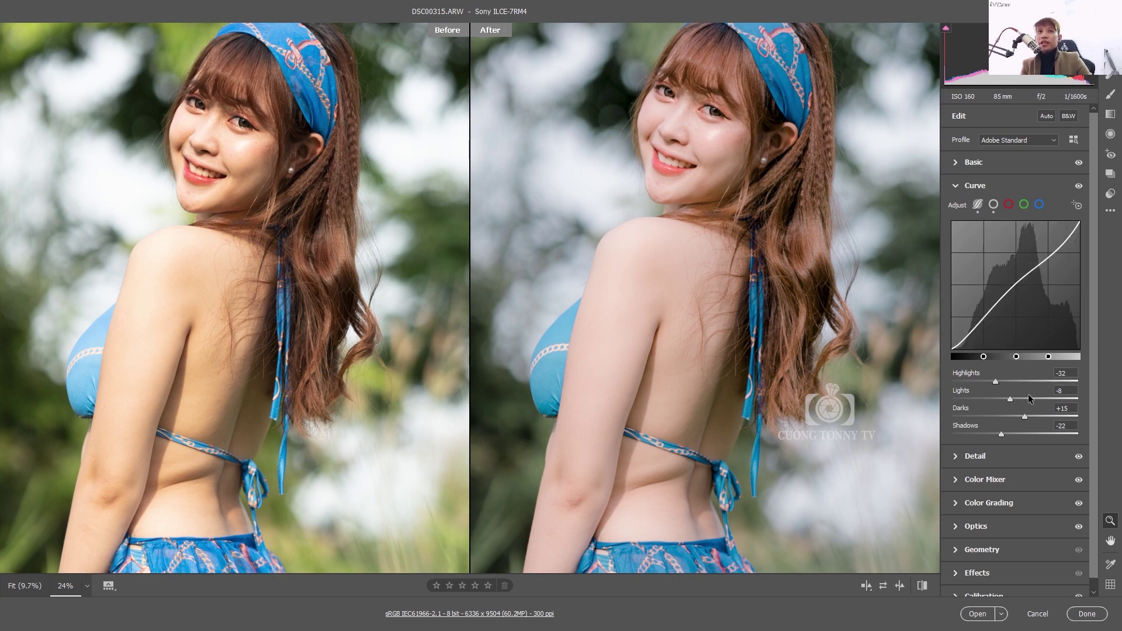
{"action": "mouse_move", "coordinate": [626, 126]}
{"action": "left_mouse_down"}
{"action": "mouse_move", "coordinate": [798, 159]}
{"action": "mouse_move", "coordinate": [718, 156]}
{"action": "left_mouse_up"}
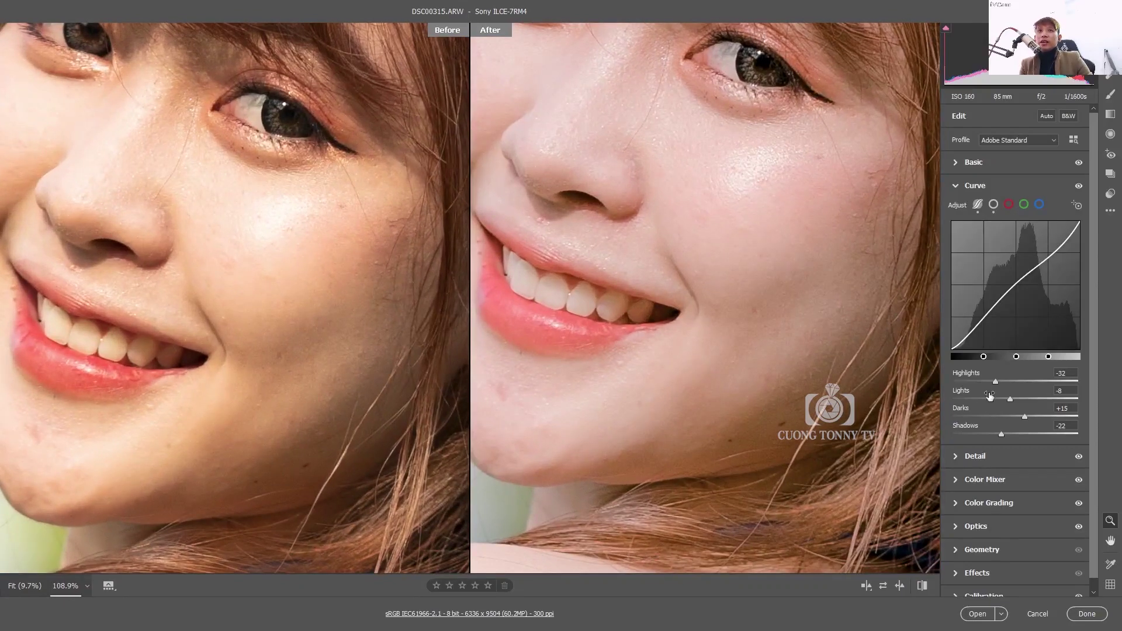
{"action": "left_click_drag", "start_coordinate": [819, 230], "coordinate": [672, 230]}
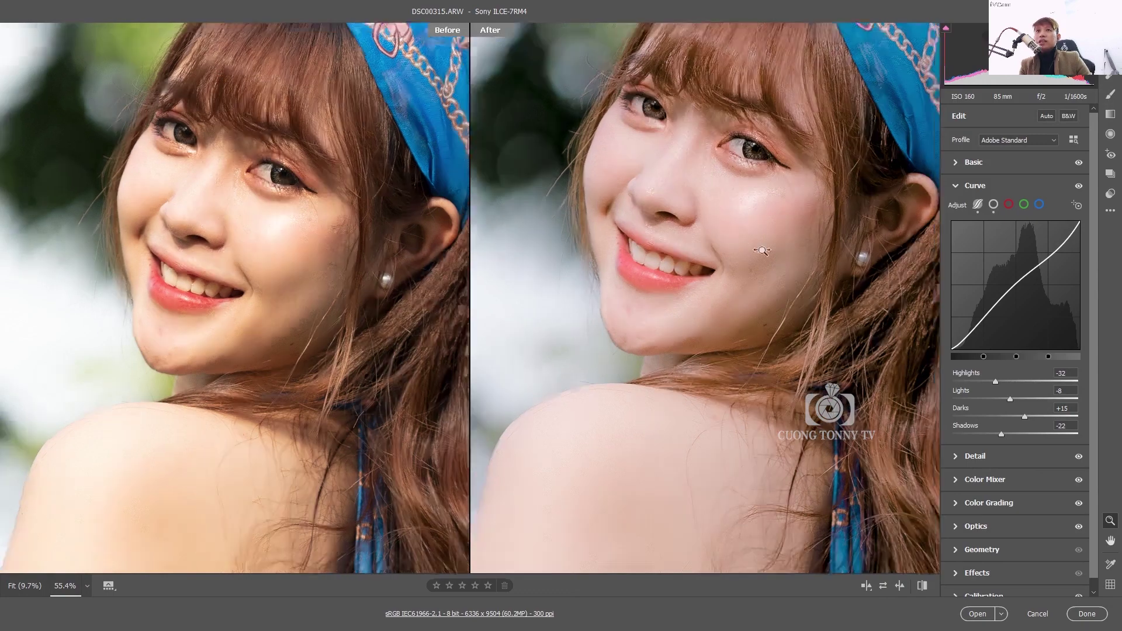
{"action": "left_click_drag", "start_coordinate": [756, 233], "coordinate": [803, 264]}
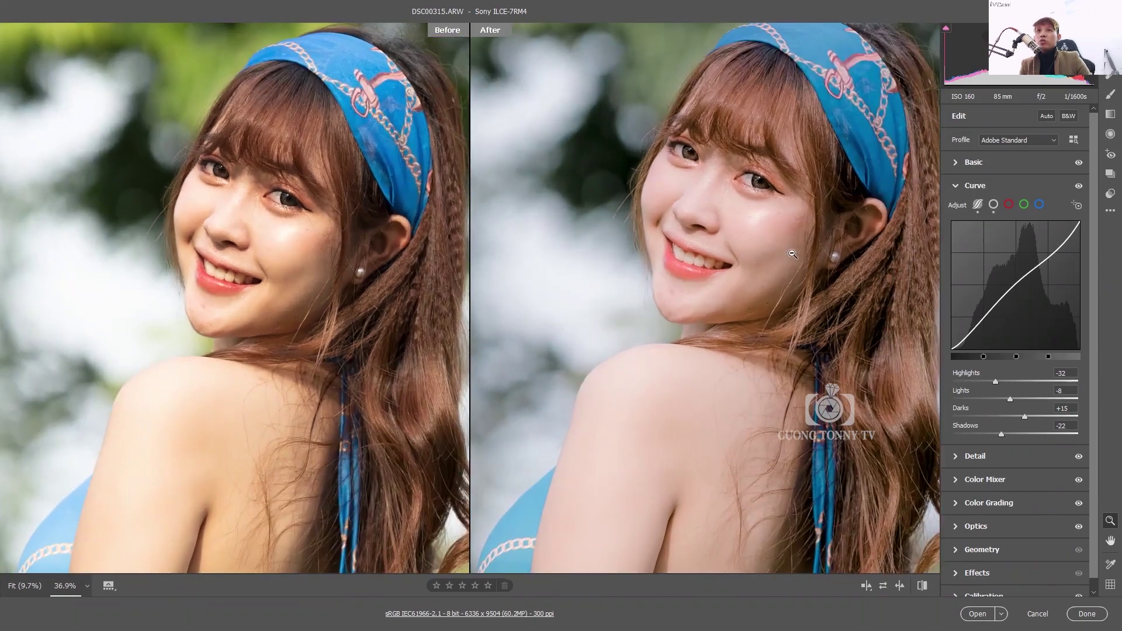
{"action": "key", "text": "ctrl+0"}
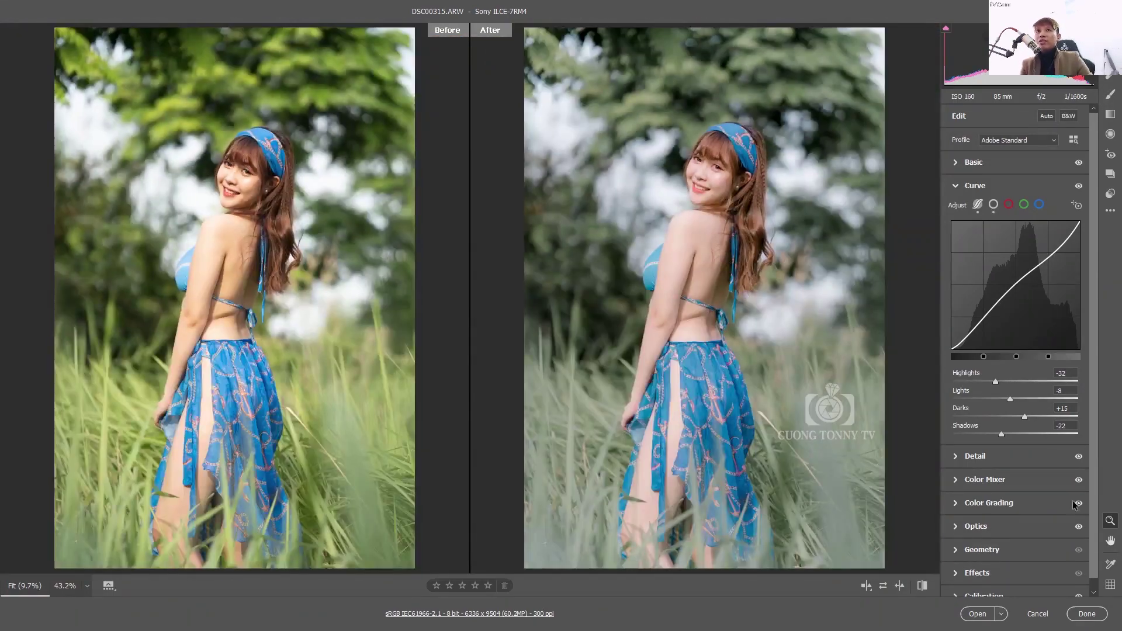
Collapse the Curve panel and review the Detail and Color Mixer settings.
{"action": "left_click", "coordinate": [957, 187]}
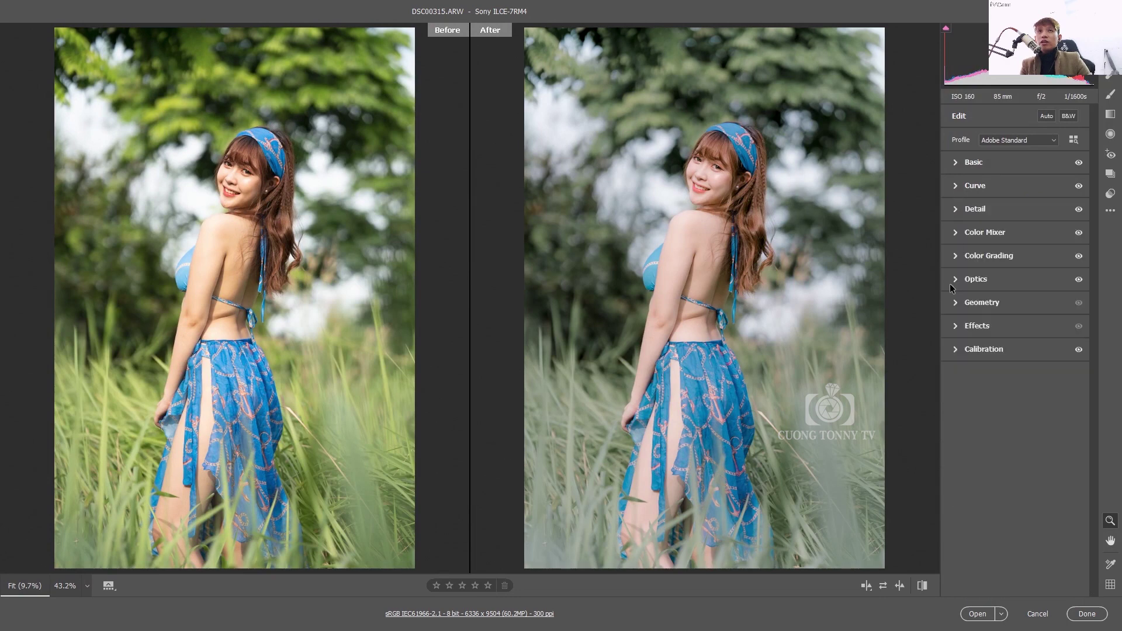
{"action": "left_click", "coordinate": [955, 209]}
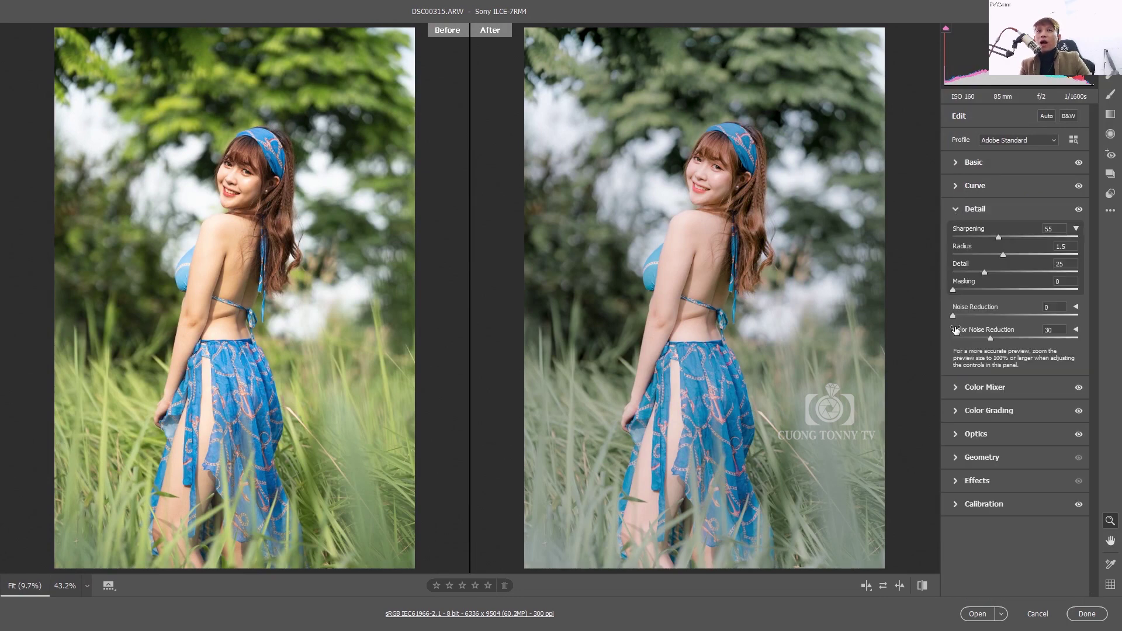
{"action": "left_click", "coordinate": [959, 387]}
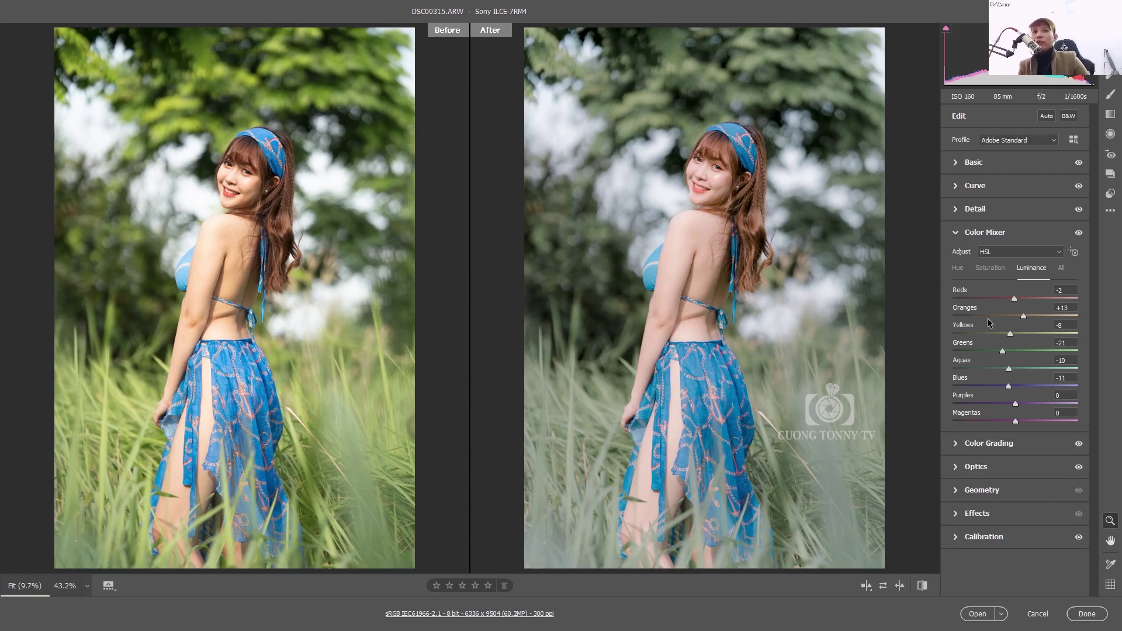
Compare Color Mixer hue, saturation and luminance values, then expand Color Grading.
{"action": "key", "text": "ctrl+alt+shift+h"}
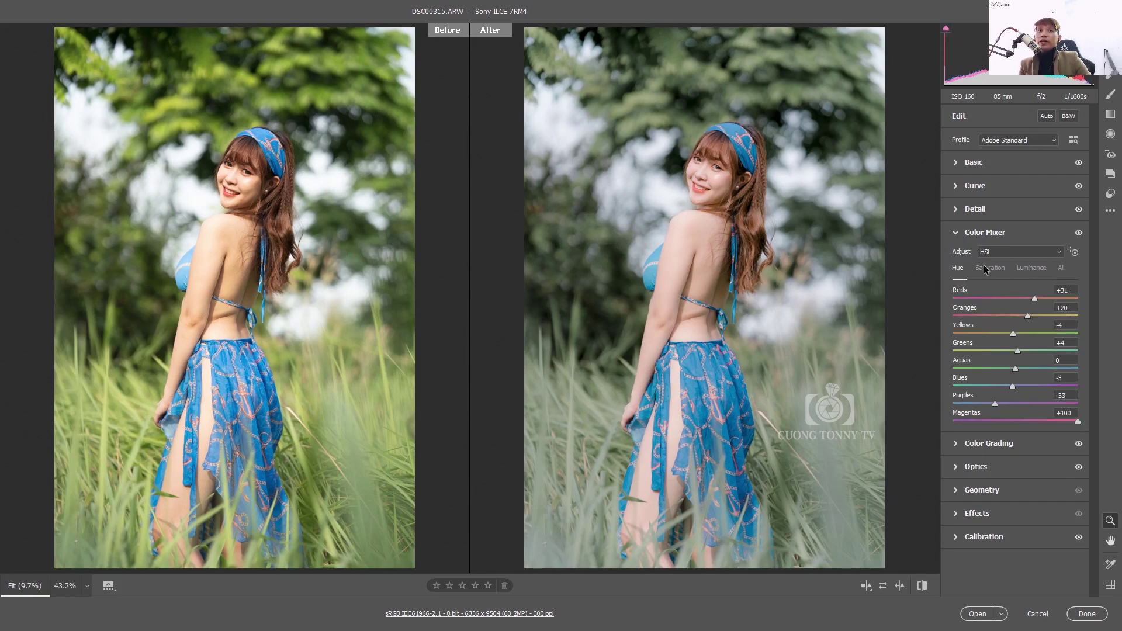
{"action": "left_click", "coordinate": [984, 268]}
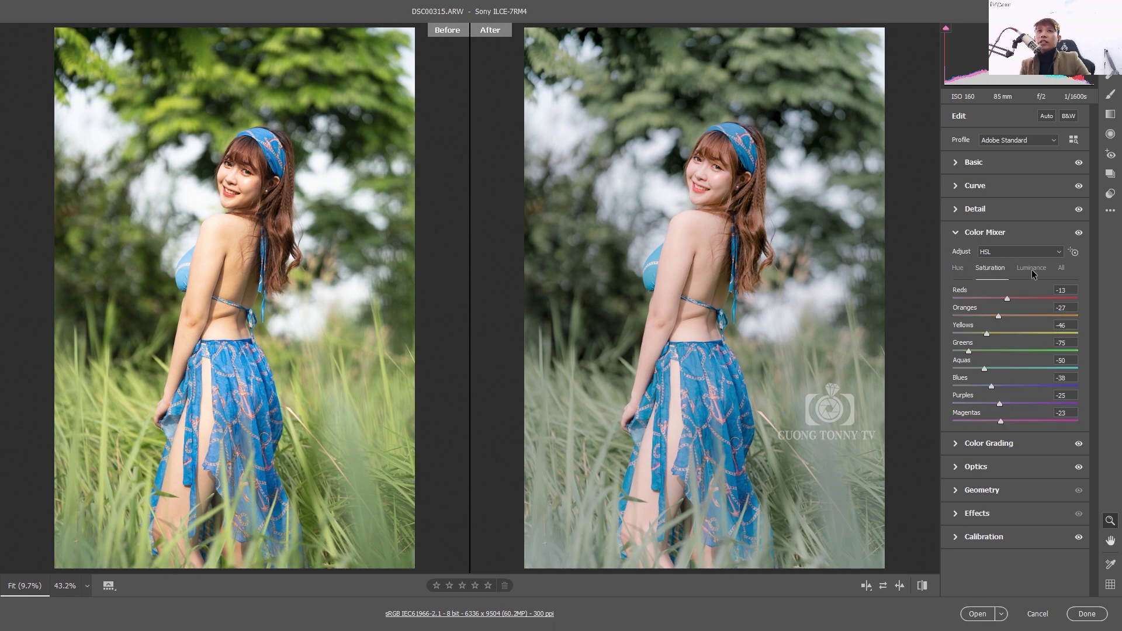
{"action": "left_click", "coordinate": [1032, 268]}
{"action": "left_click", "coordinate": [991, 269]}
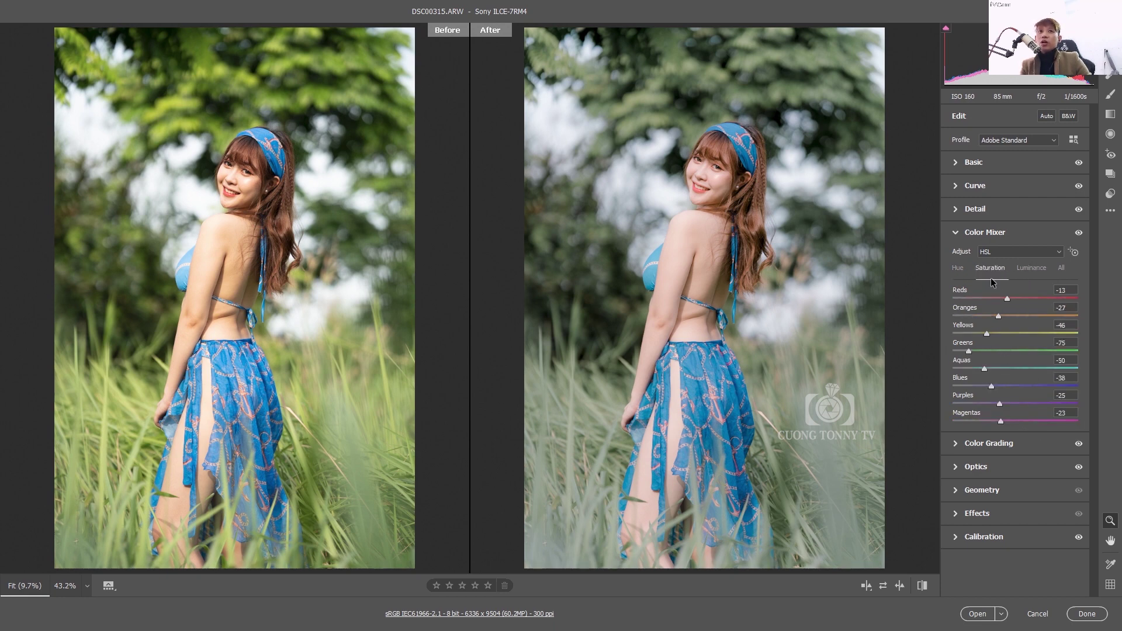
{"action": "left_click", "coordinate": [962, 448]}
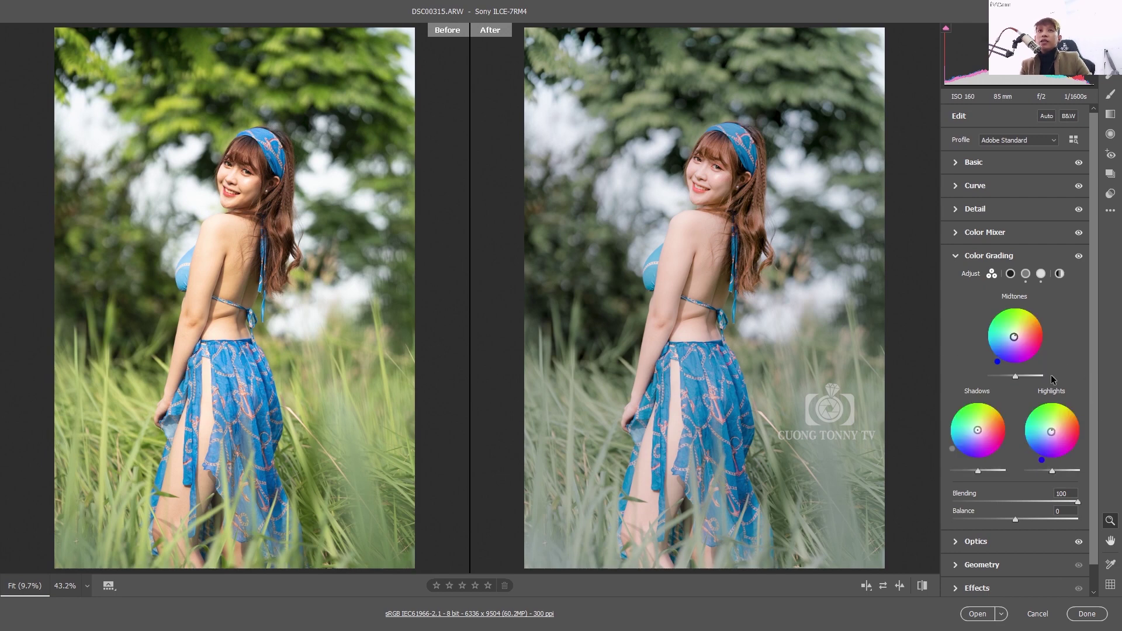
Expand Optics, Geometry, Effects and Calibration, showing green hue +41 and blue saturation +50.
{"action": "mouse_move", "coordinate": [1015, 337]}
{"action": "scroll", "coordinate": [843, 268], "scroll_direction": "down", "scroll_amount": 1}
{"action": "scroll", "coordinate": [1017, 351], "scroll_direction": "down", "scroll_amount": 1}
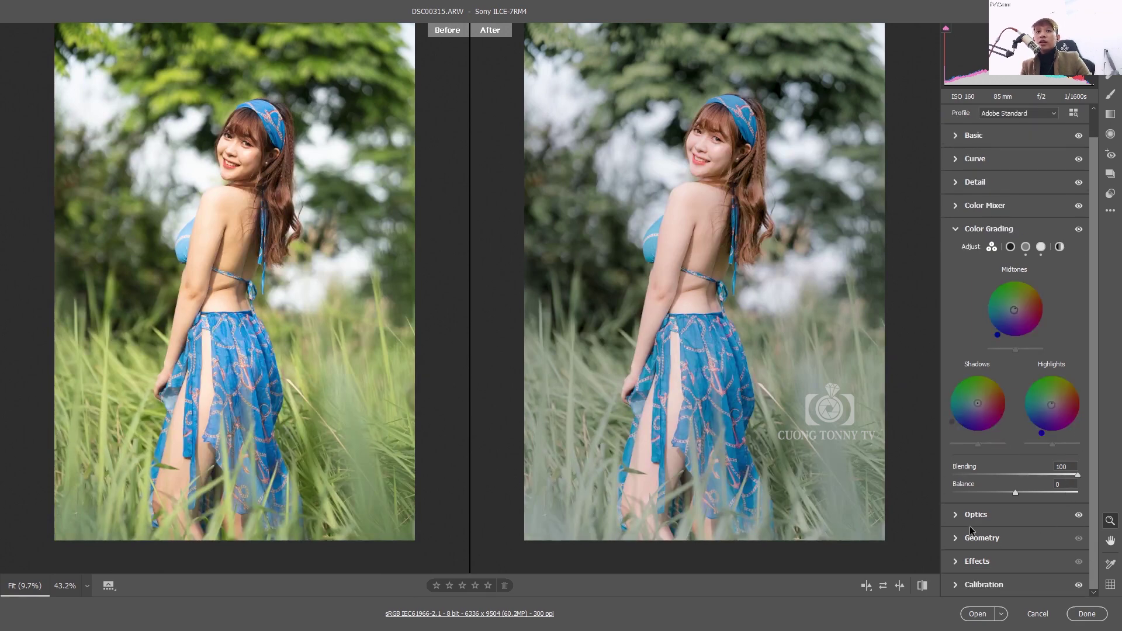
{"action": "left_click", "coordinate": [955, 515]}
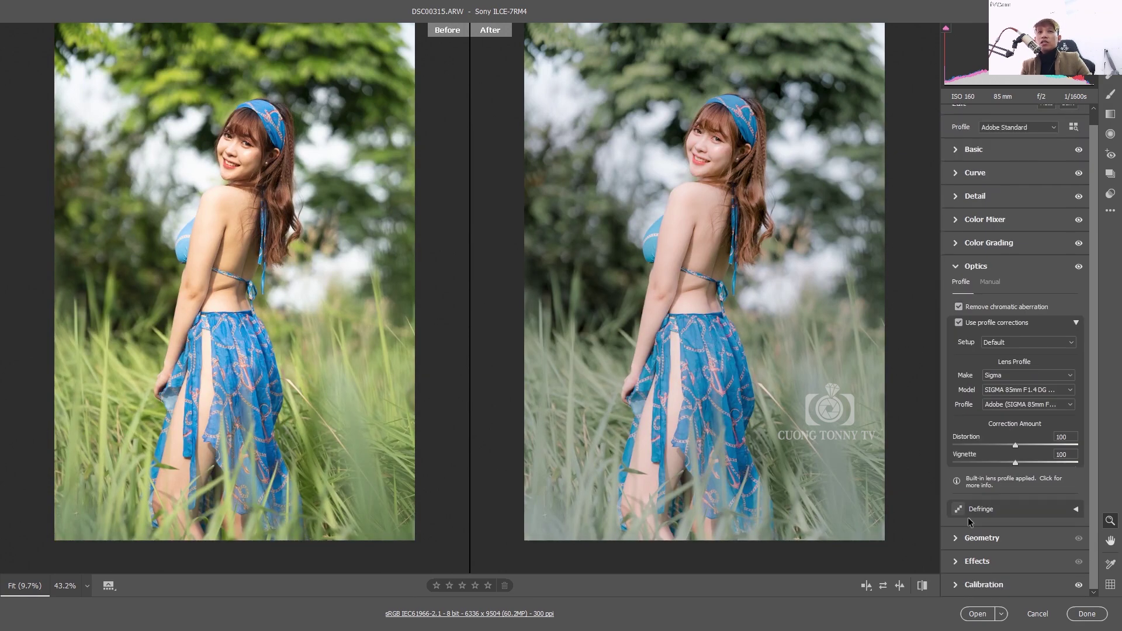
{"action": "left_click", "coordinate": [957, 539]}
{"action": "left_click", "coordinate": [963, 402]}
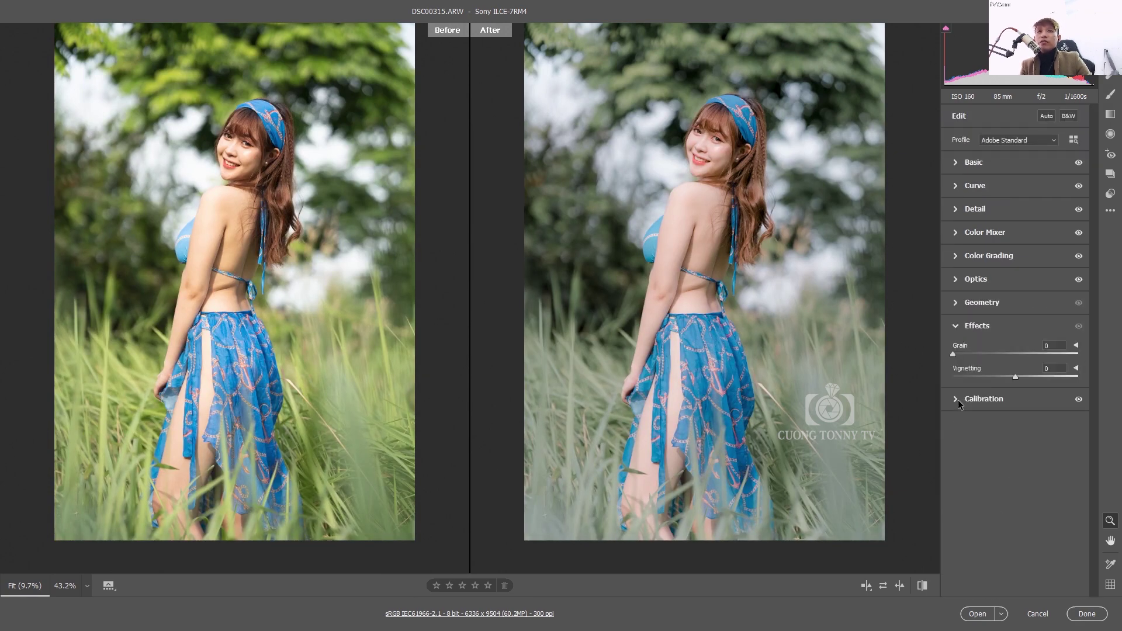
{"action": "left_click", "coordinate": [957, 400]}
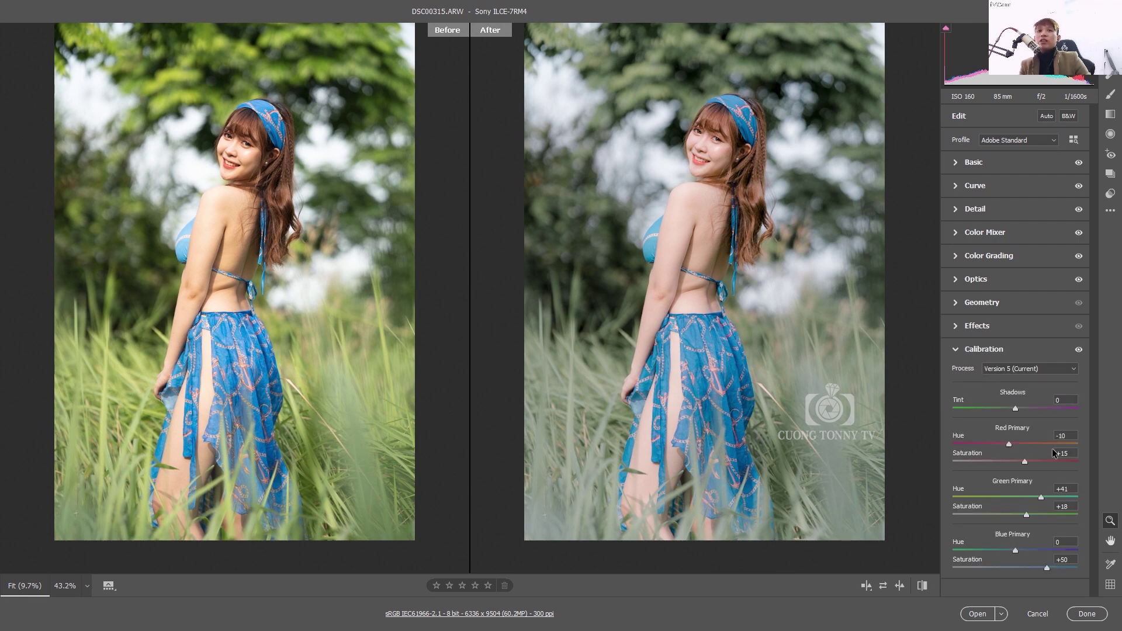
{"action": "scroll", "coordinate": [709, 154], "scroll_direction": "up", "scroll_amount": 2}
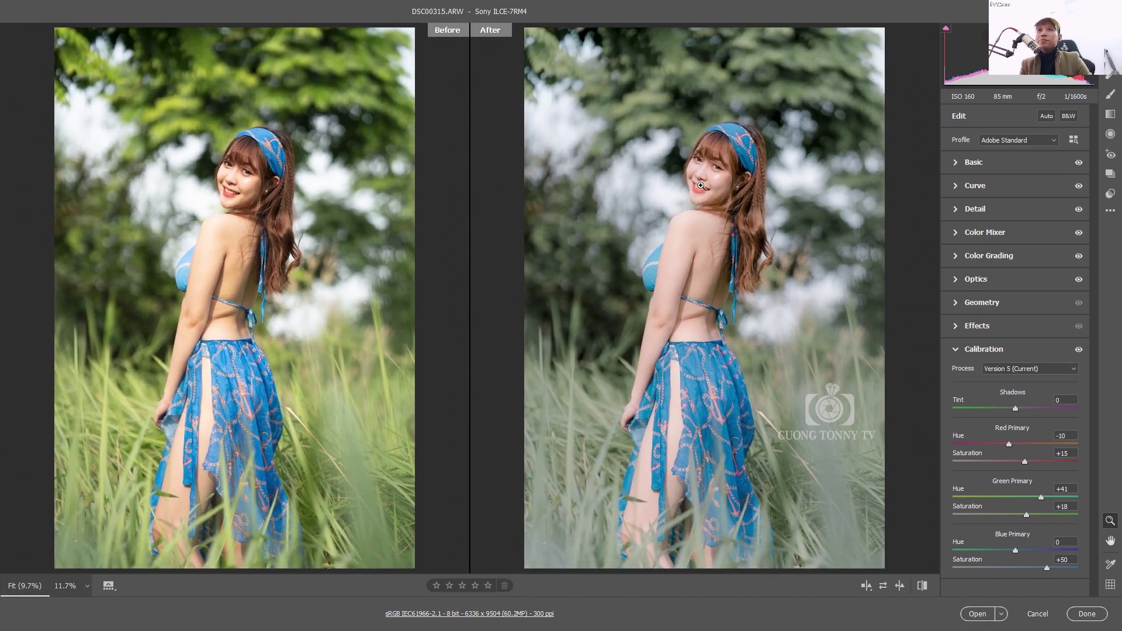
{"action": "scroll", "coordinate": [690, 207], "scroll_direction": "up", "scroll_amount": 1}
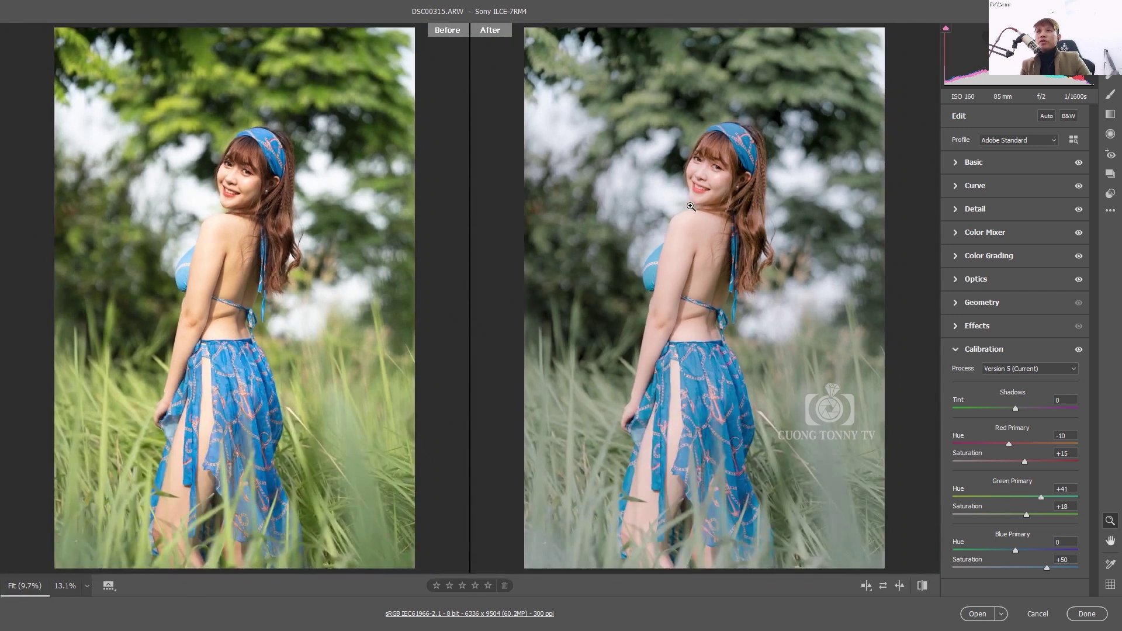